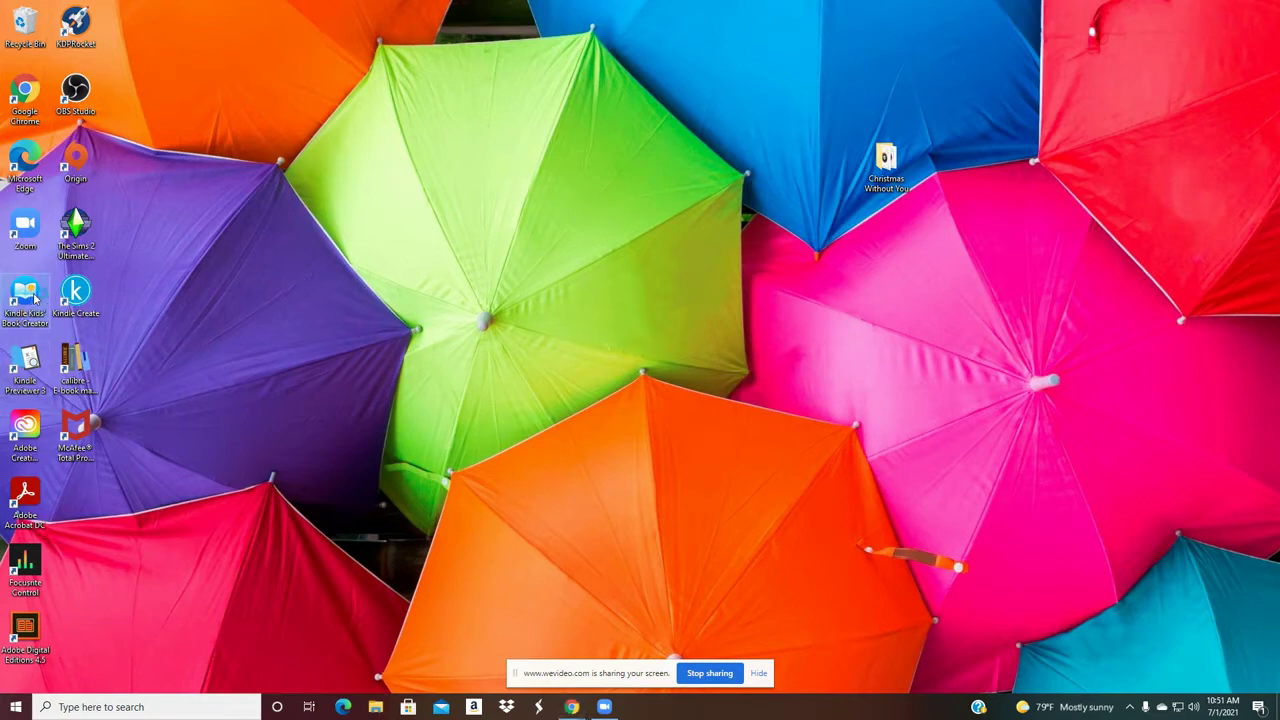
Step: Launch Kindle Kids' Book Creator, start a new kids' book and continue past Getting Started
{"action": "double_click", "coordinate": [35, 297]}
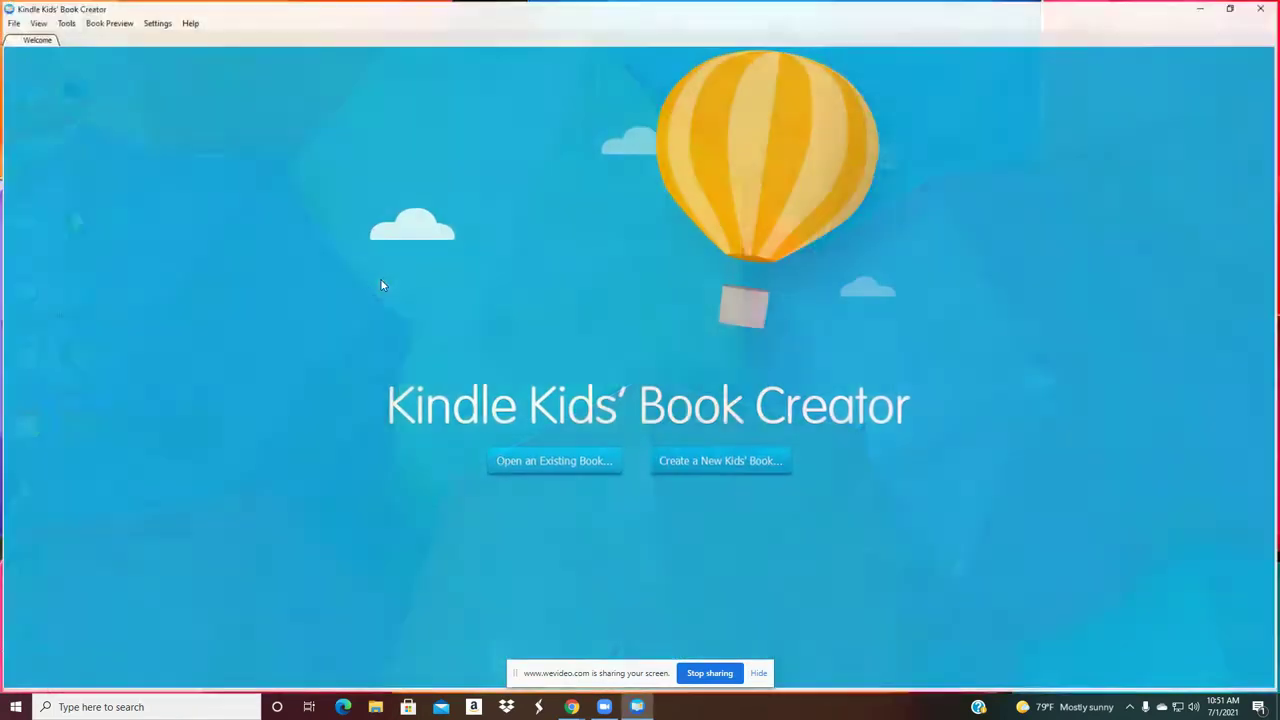
{"action": "left_click", "coordinate": [746, 468]}
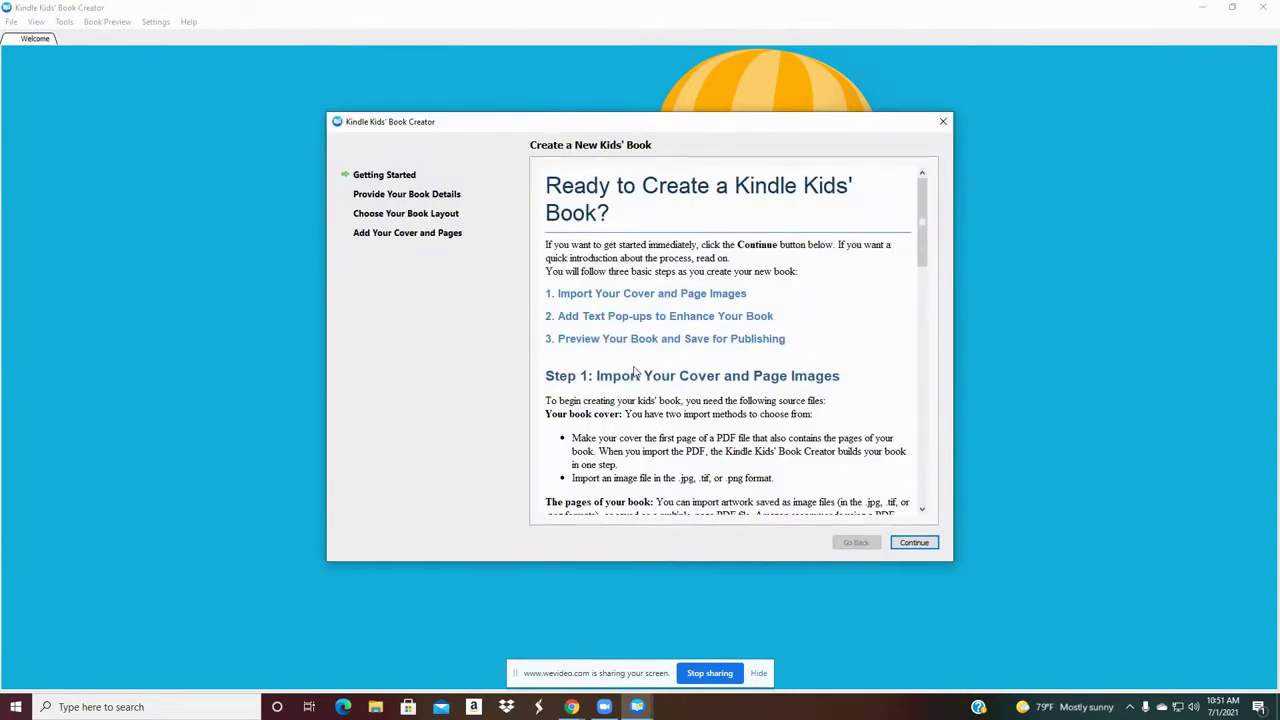
{"action": "scroll", "coordinate": [922, 258], "scroll_direction": "down", "scroll_amount": 3}
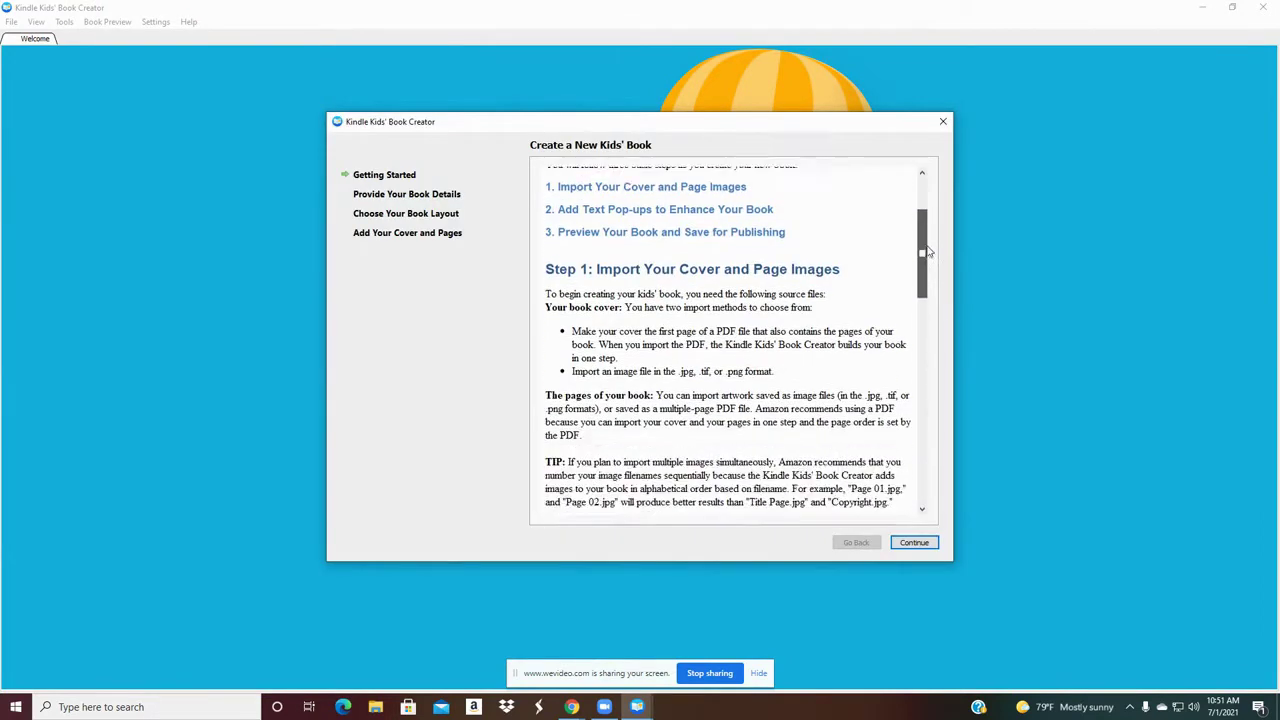
{"action": "left_click_drag", "start_coordinate": [926, 252], "coordinate": [960, 474]}
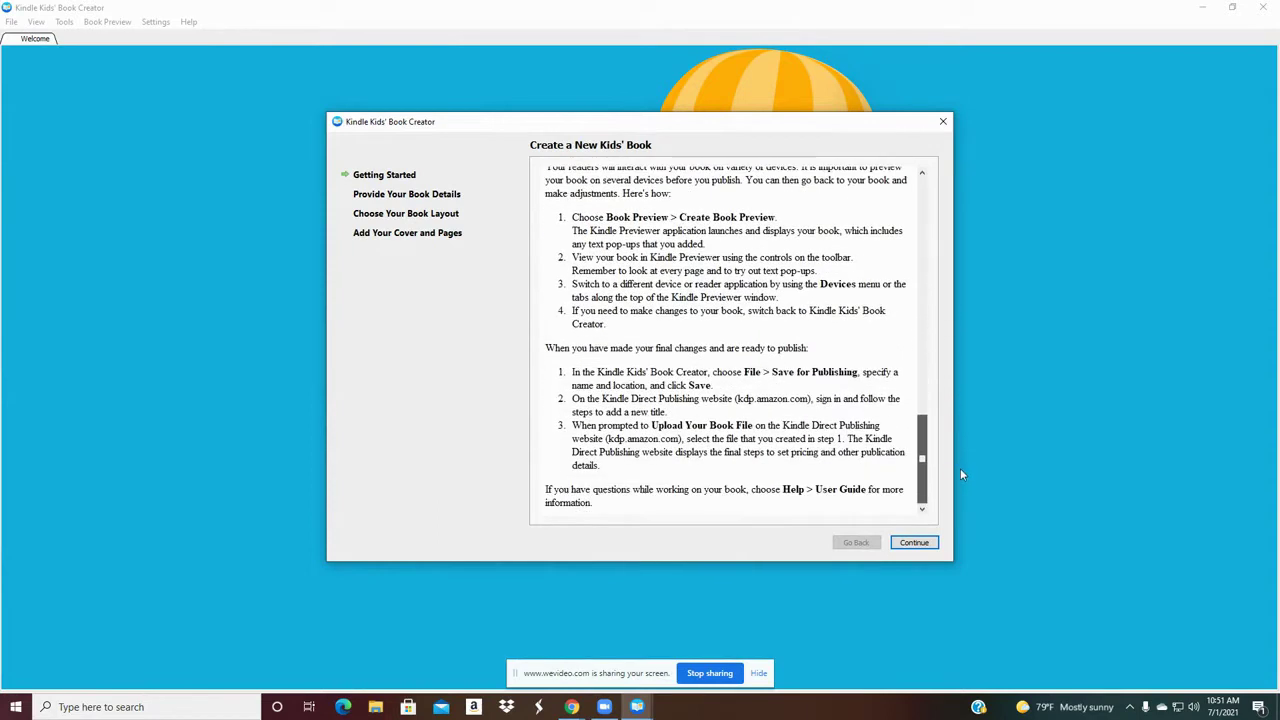
{"action": "left_click", "coordinate": [912, 542]}
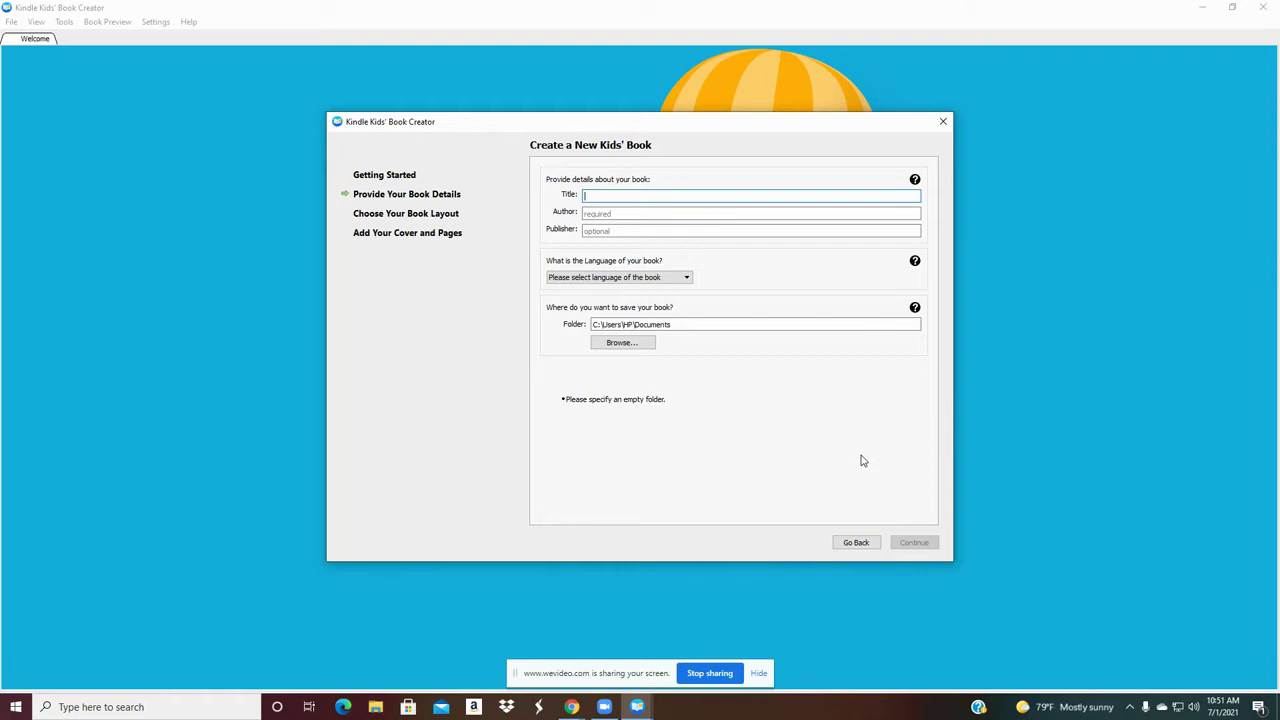
Step: Enter title 'Test', the author's name, publisher 'Trunk Up Books' and English as the language
{"action": "type", "text": "Test"}
{"action": "left_click", "coordinate": [674, 211]}
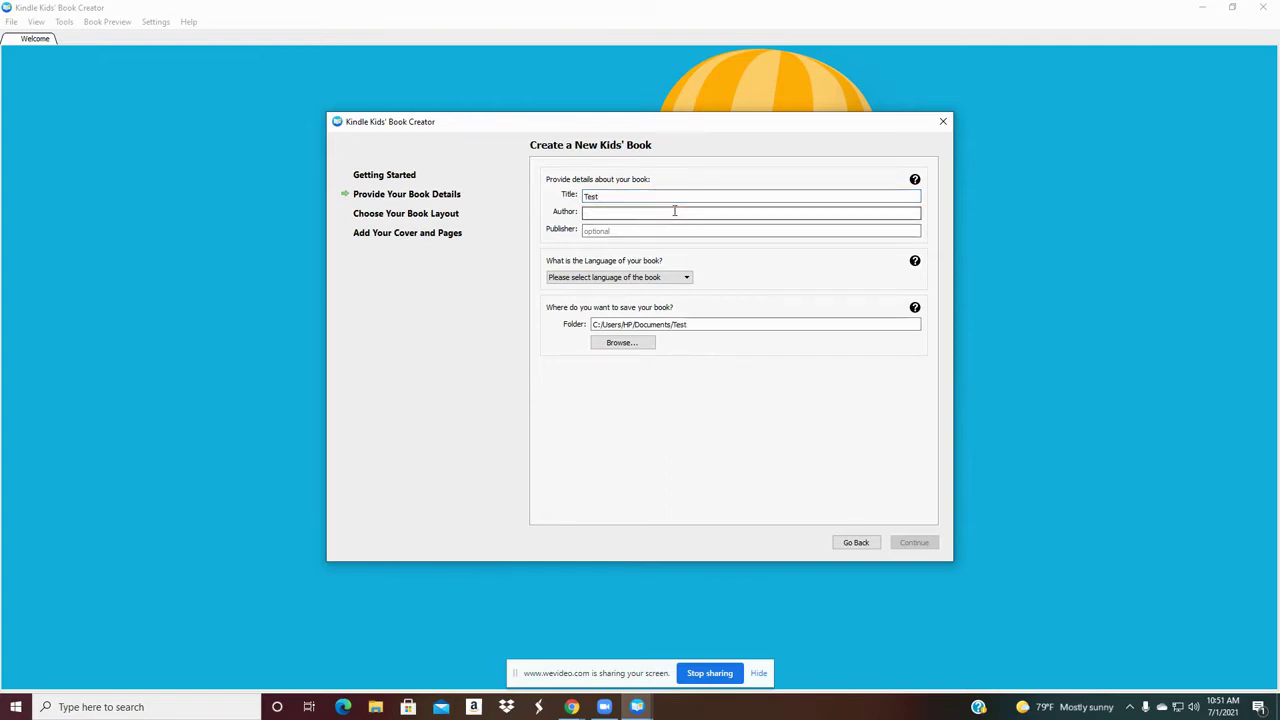
{"action": "type", "text": "Vicky Weber"}
{"action": "key", "text": "Tab"}
{"action": "type", "text": "Trunk Up Books"}
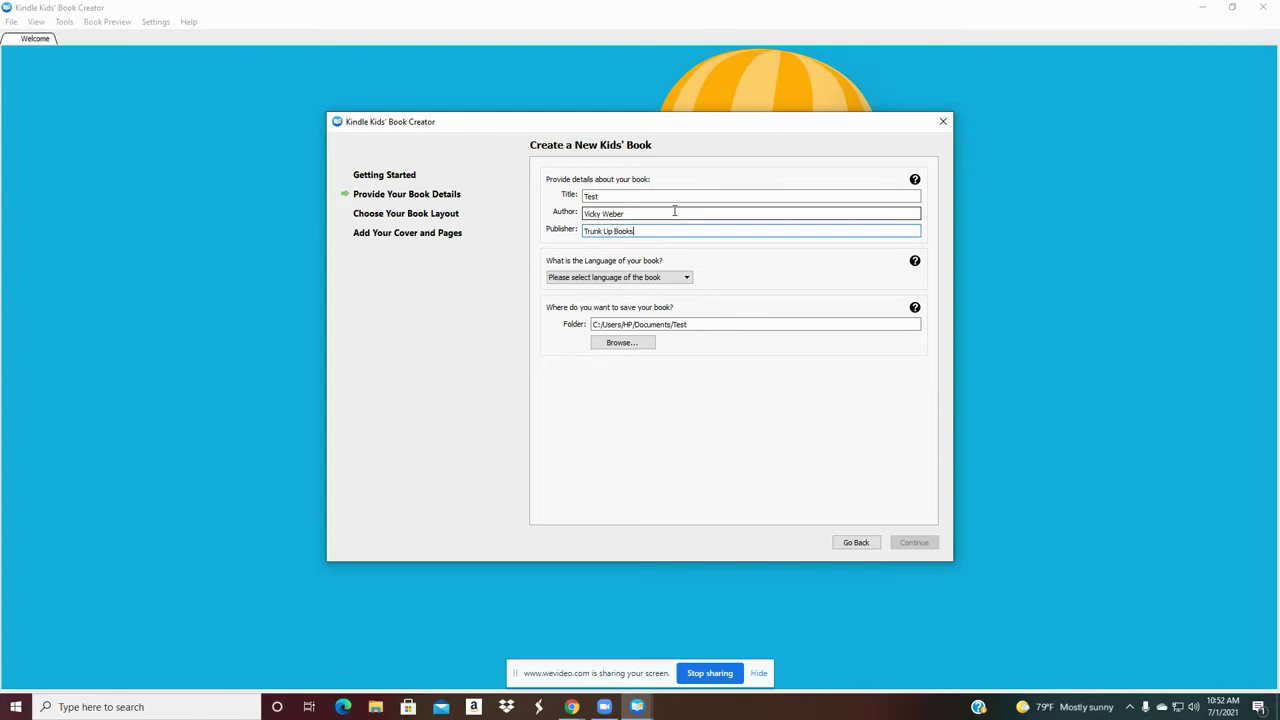
{"action": "left_click", "coordinate": [665, 279]}
{"action": "left_click", "coordinate": [632, 296]}
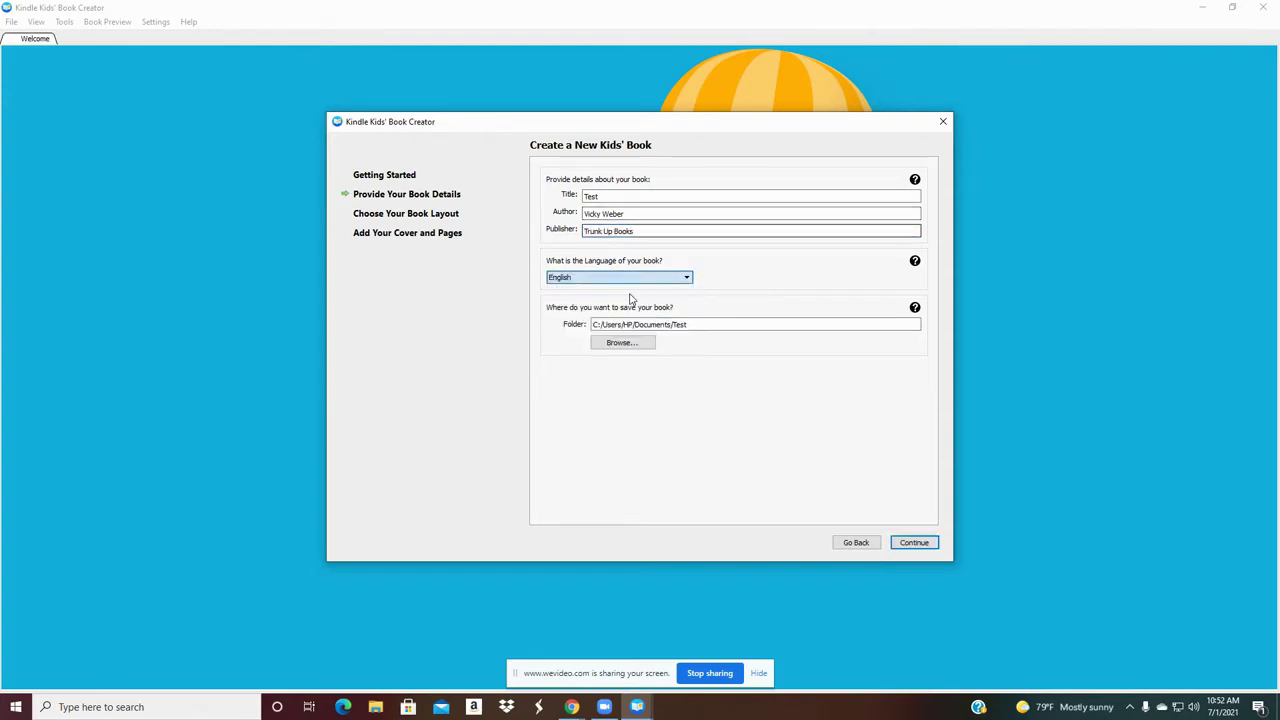
Step: Check the save folder, keep the current one, and continue to the layout choices
{"action": "left_click", "coordinate": [649, 346]}
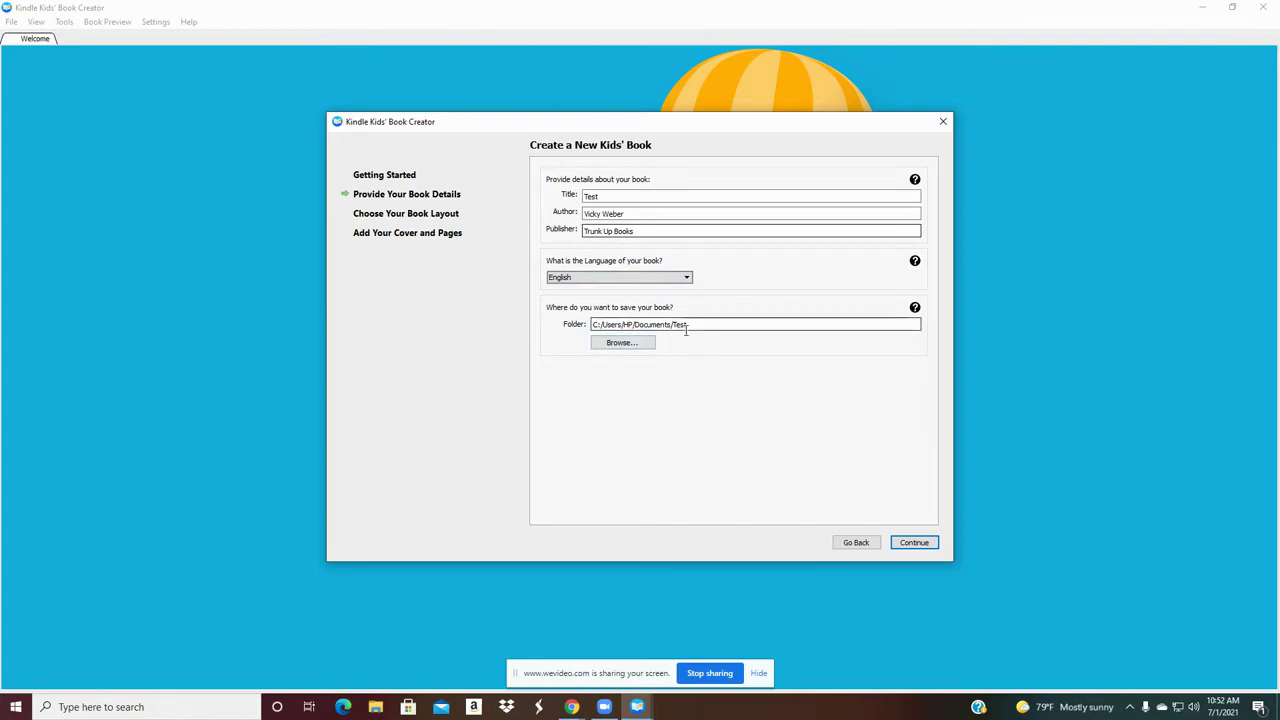
{"action": "left_click", "coordinate": [633, 322]}
{"action": "left_click", "coordinate": [624, 344]}
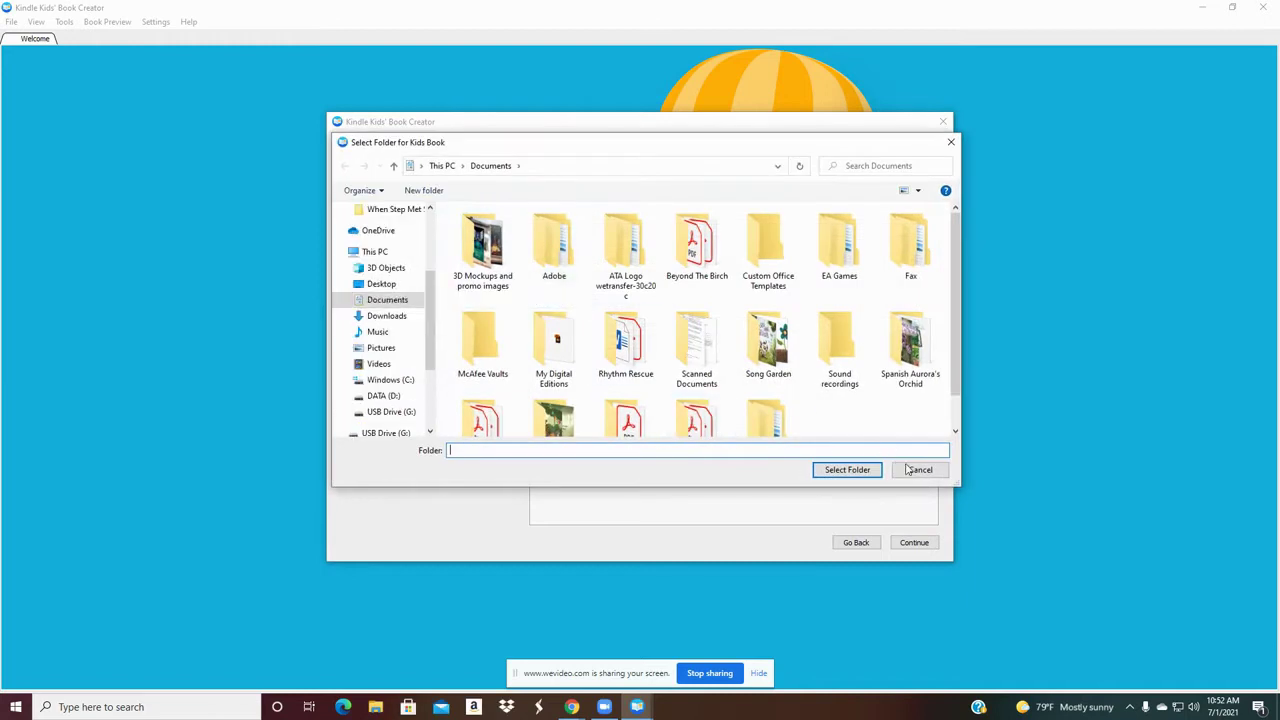
{"action": "left_click", "coordinate": [907, 468]}
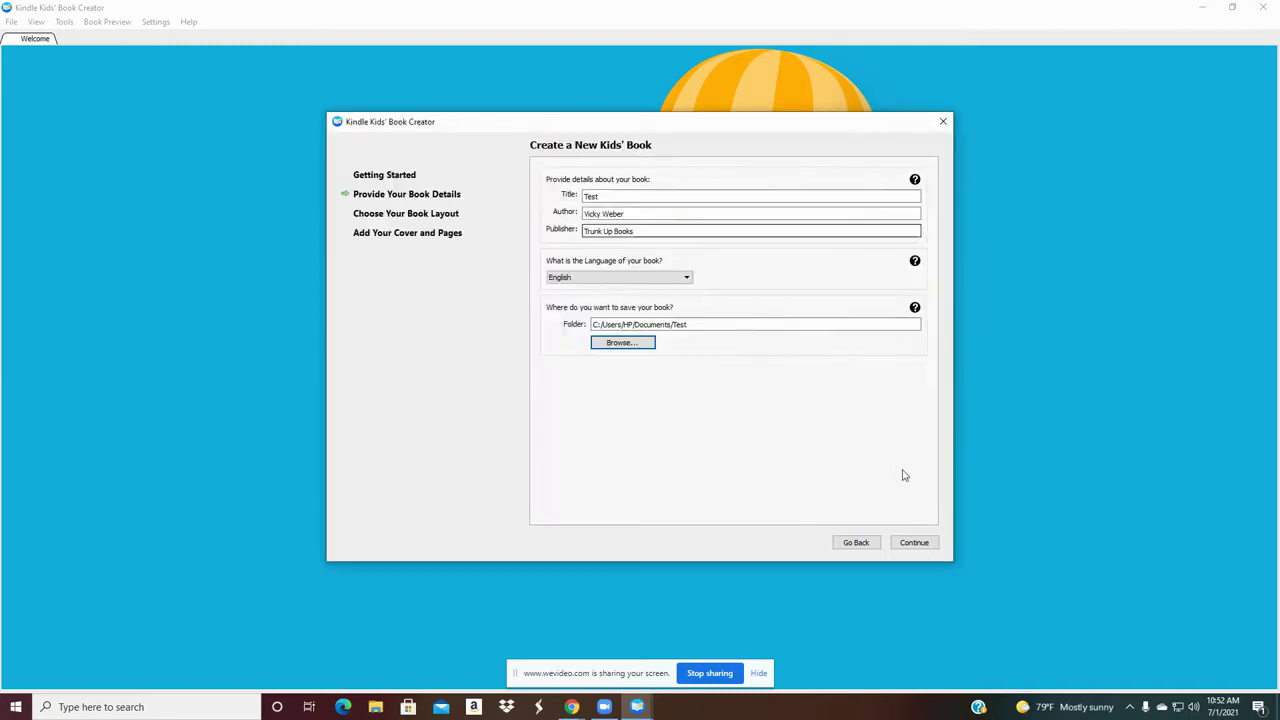
{"action": "left_click", "coordinate": [916, 542]}
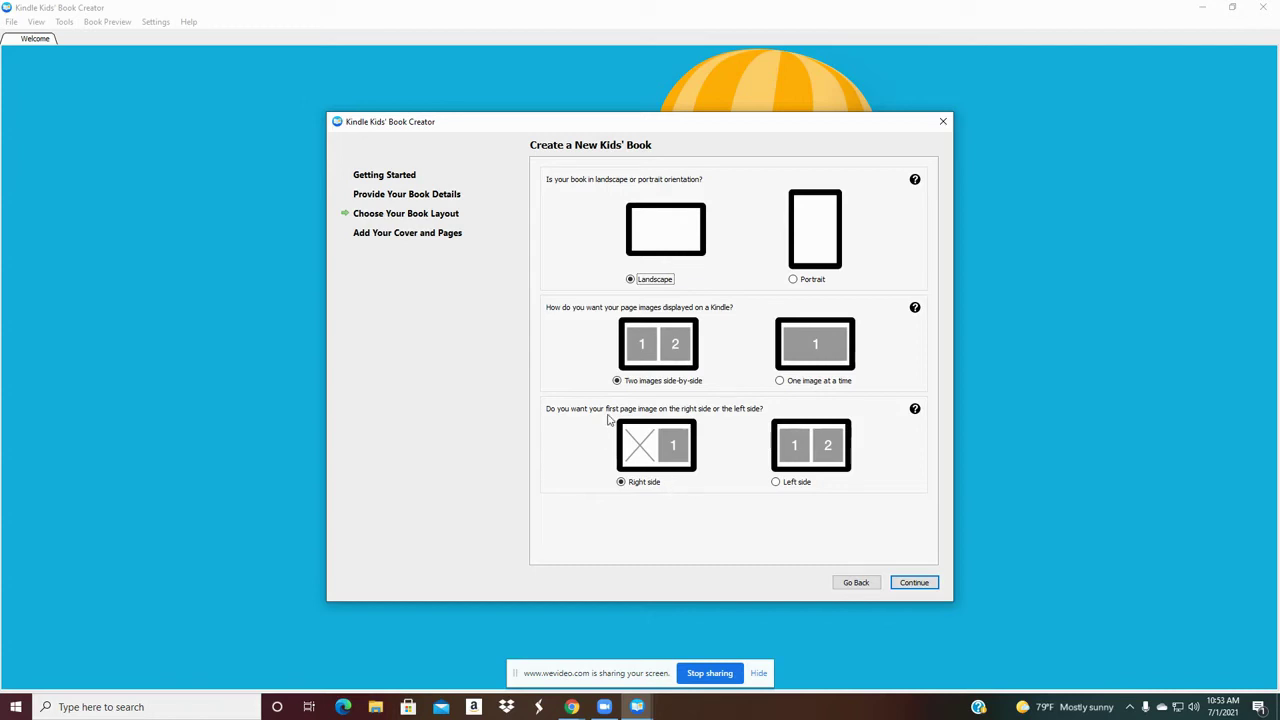
Step: Accept the Landscape, two-images-side-by-side, right-side-first layout and continue
{"action": "left_click", "coordinate": [912, 586]}
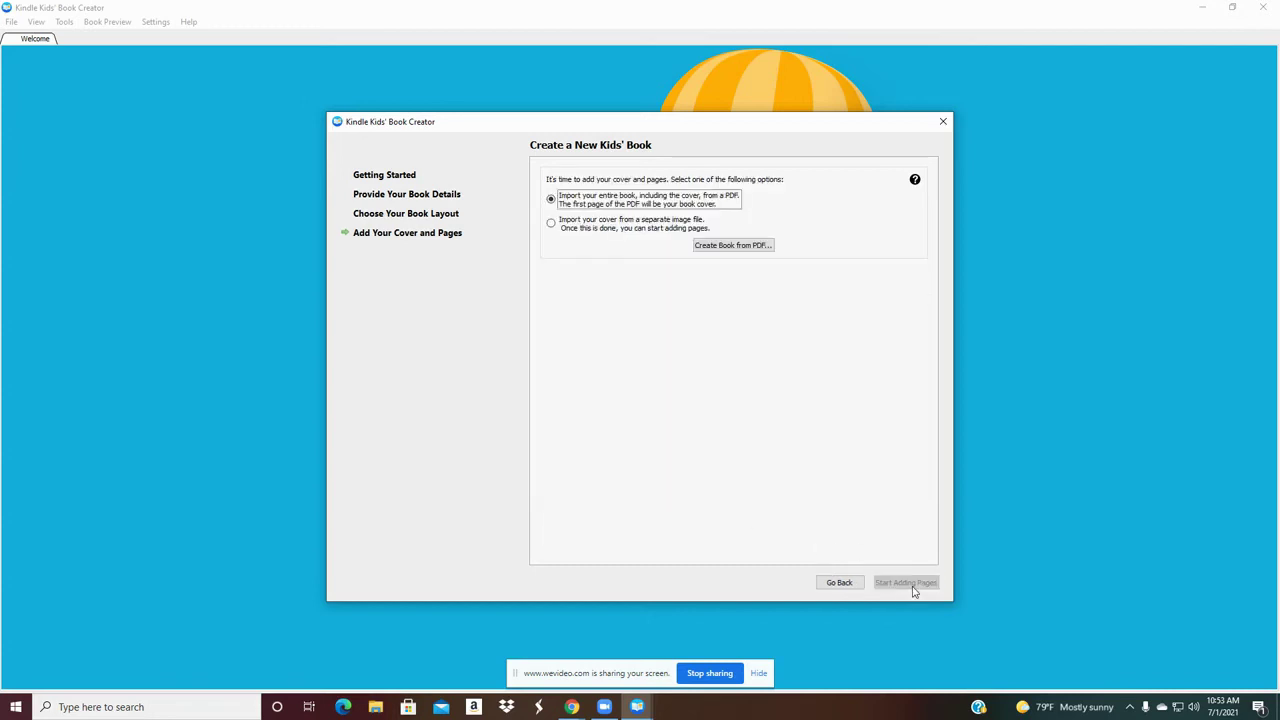
Step: Use a separate image file for the cover and choose RR Ebook Cover.JPG
{"action": "left_click", "coordinate": [582, 224]}
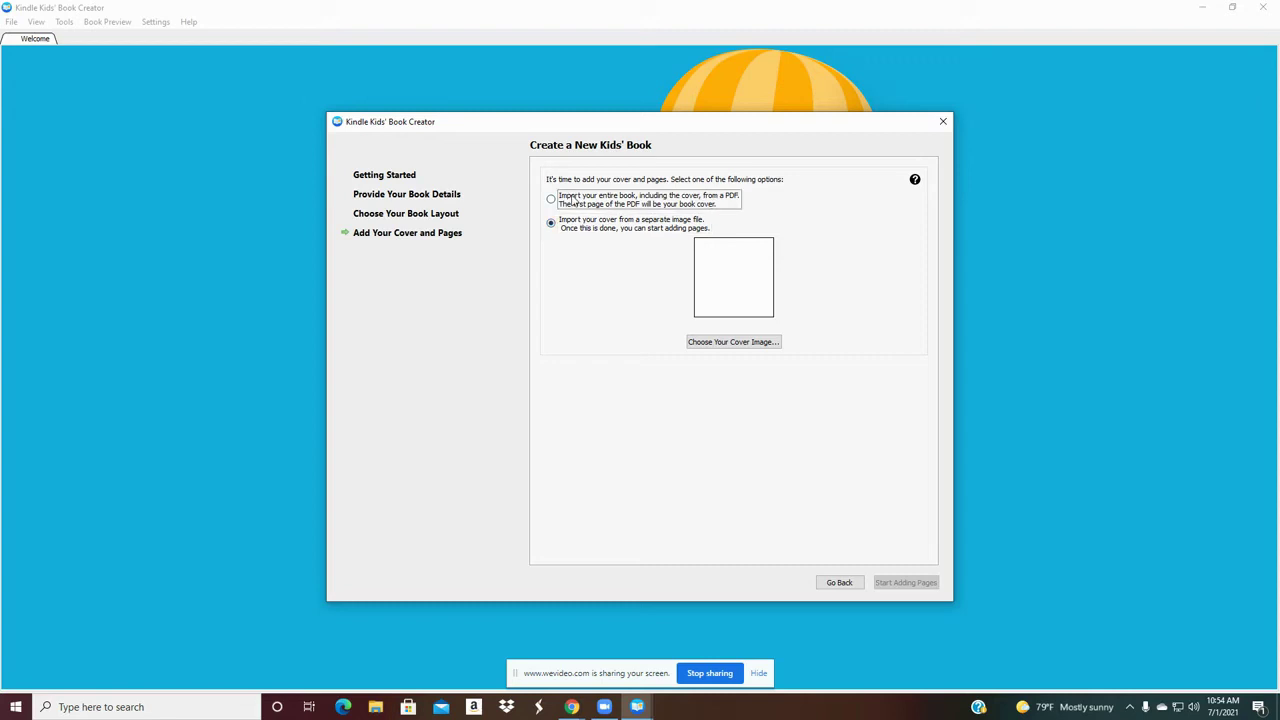
{"action": "left_click", "coordinate": [574, 200]}
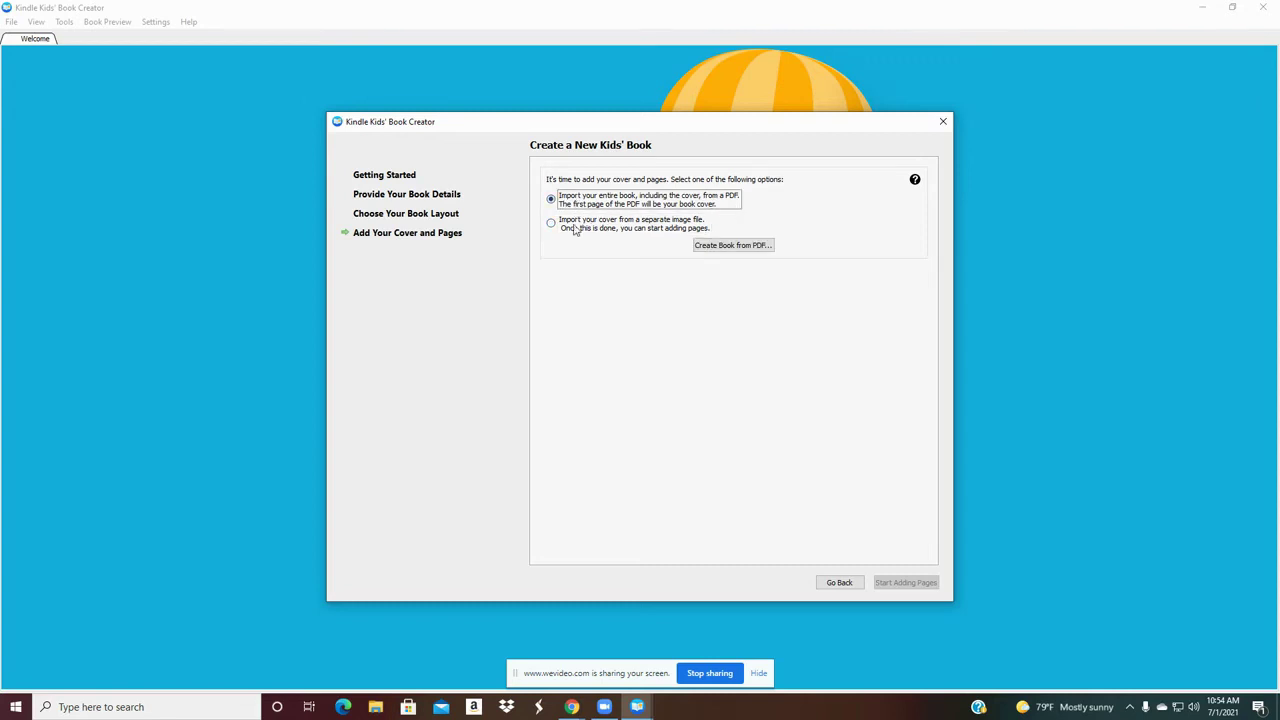
{"action": "left_click", "coordinate": [562, 229]}
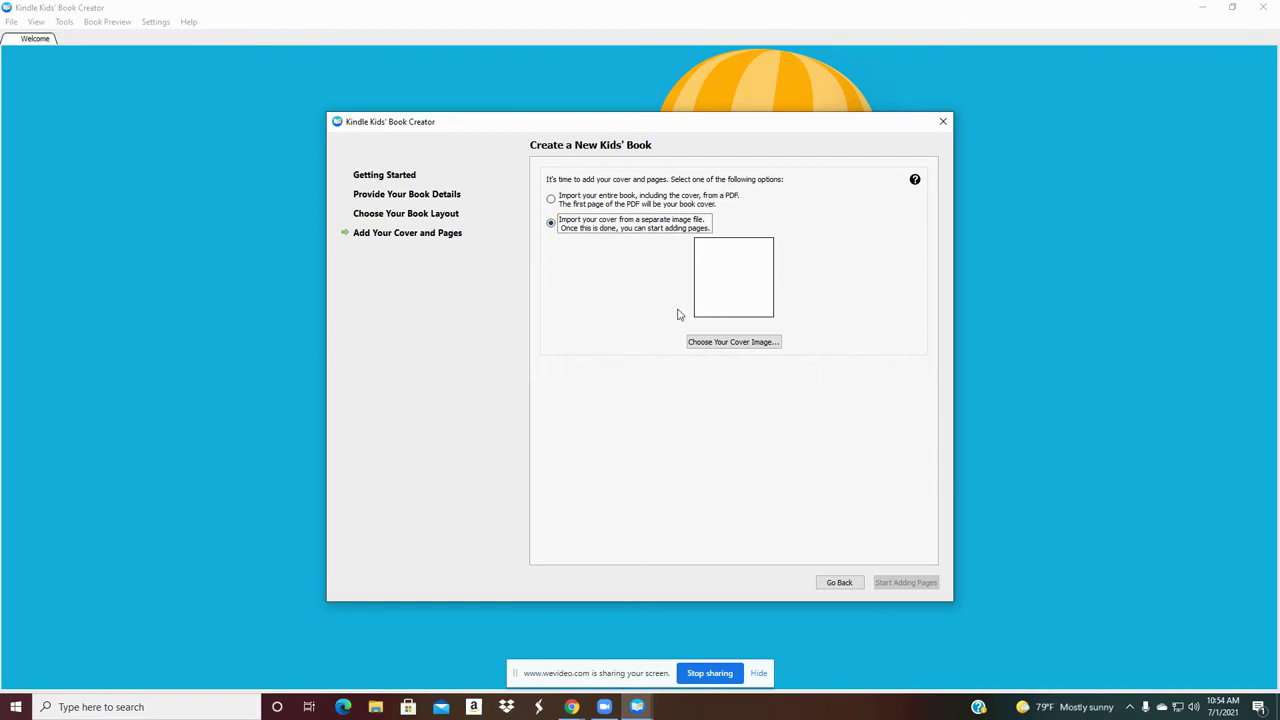
{"action": "left_click", "coordinate": [697, 342]}
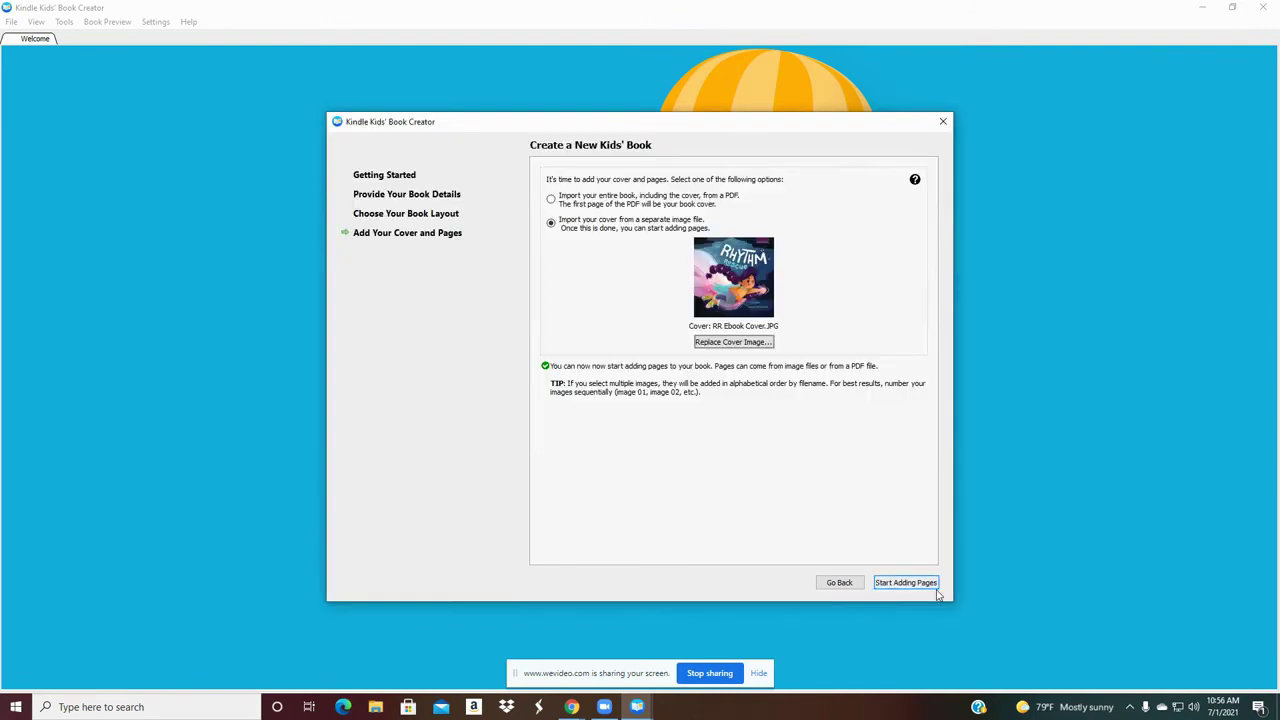
Step: Import Lowercase n VW_20_Rhythm-Rescue_pages_v03.pdf from the Rhythm Rescue folder as book pages
{"action": "left_click", "coordinate": [924, 587]}
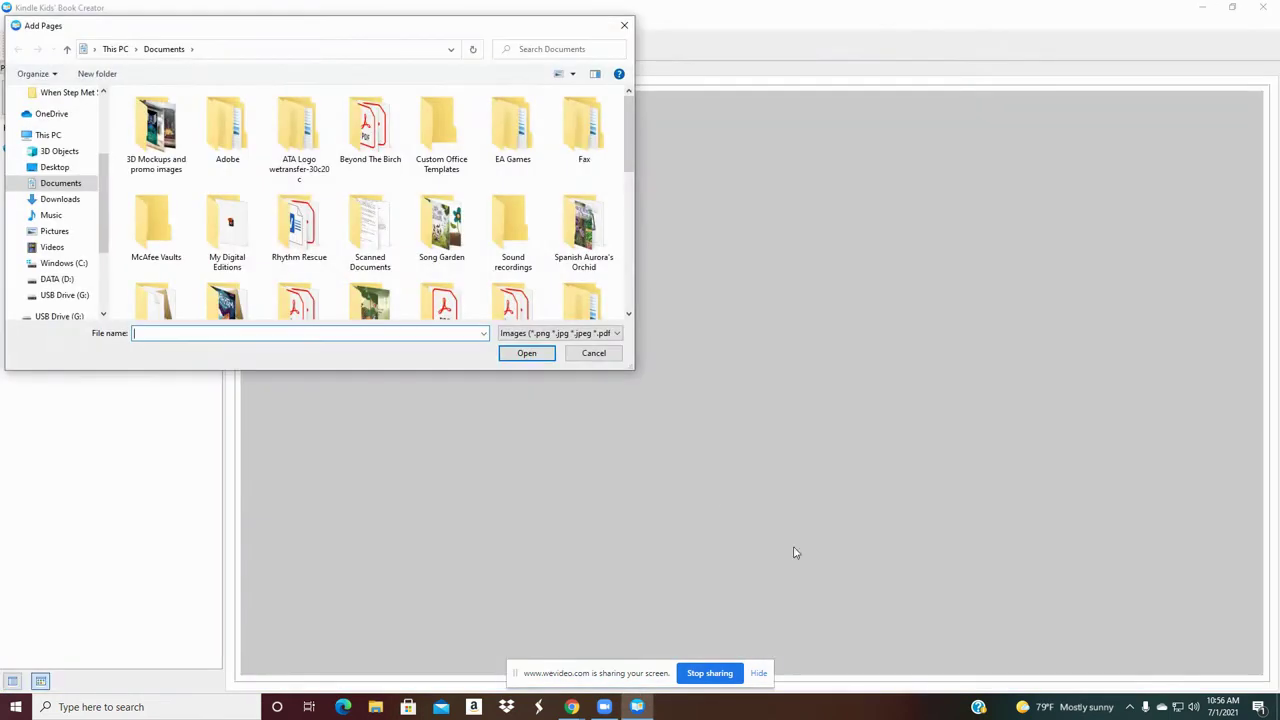
{"action": "left_click", "coordinate": [299, 222]}
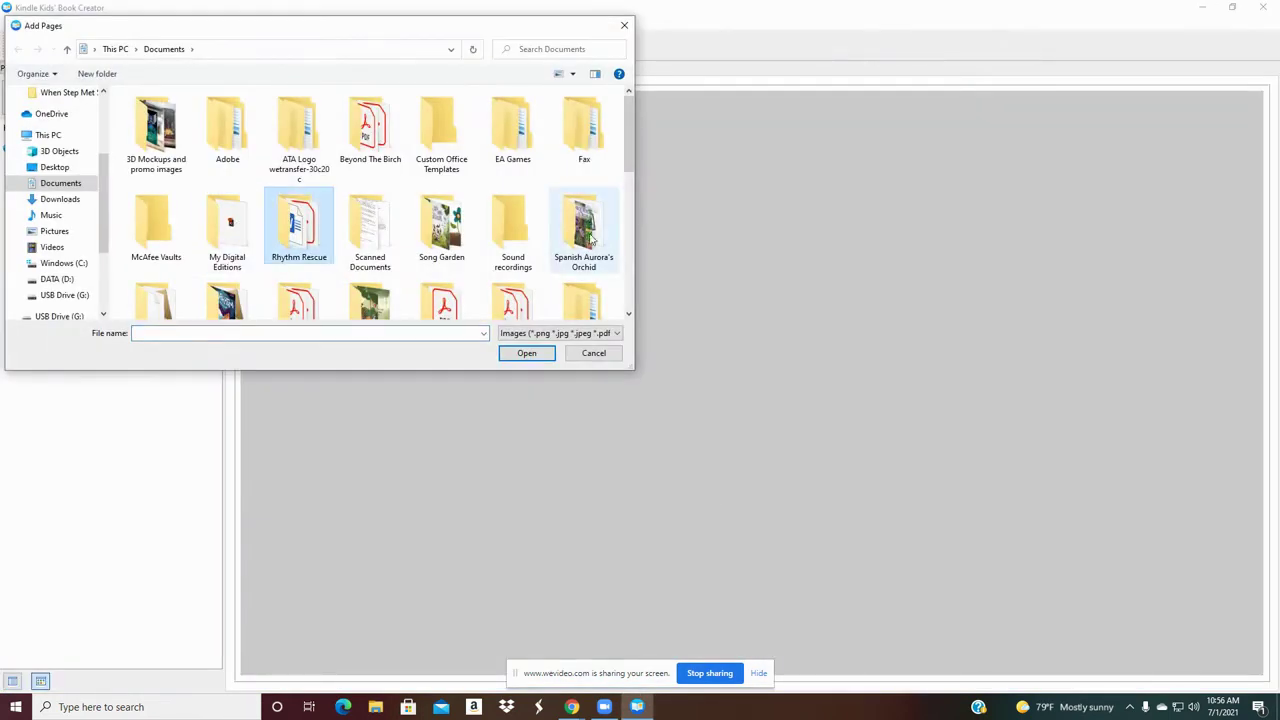
{"action": "double_click", "coordinate": [322, 227]}
{"action": "left_click", "coordinate": [168, 228]}
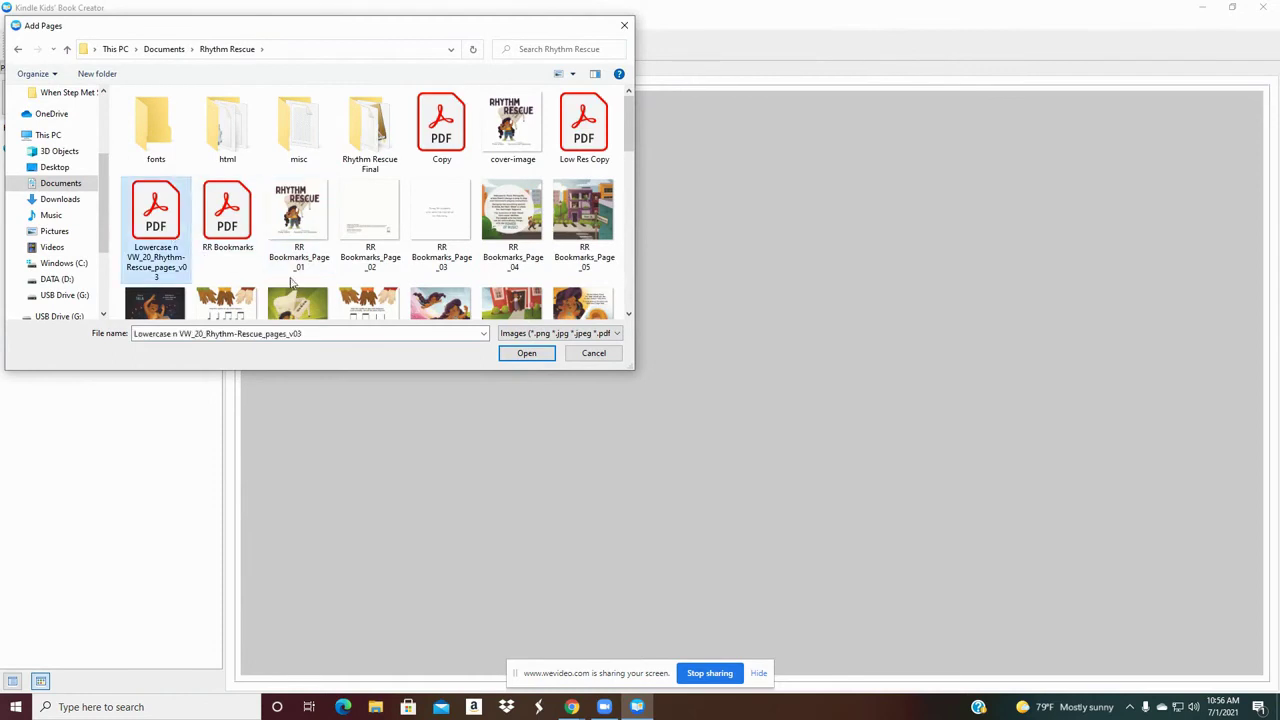
{"action": "left_click", "coordinate": [530, 354]}
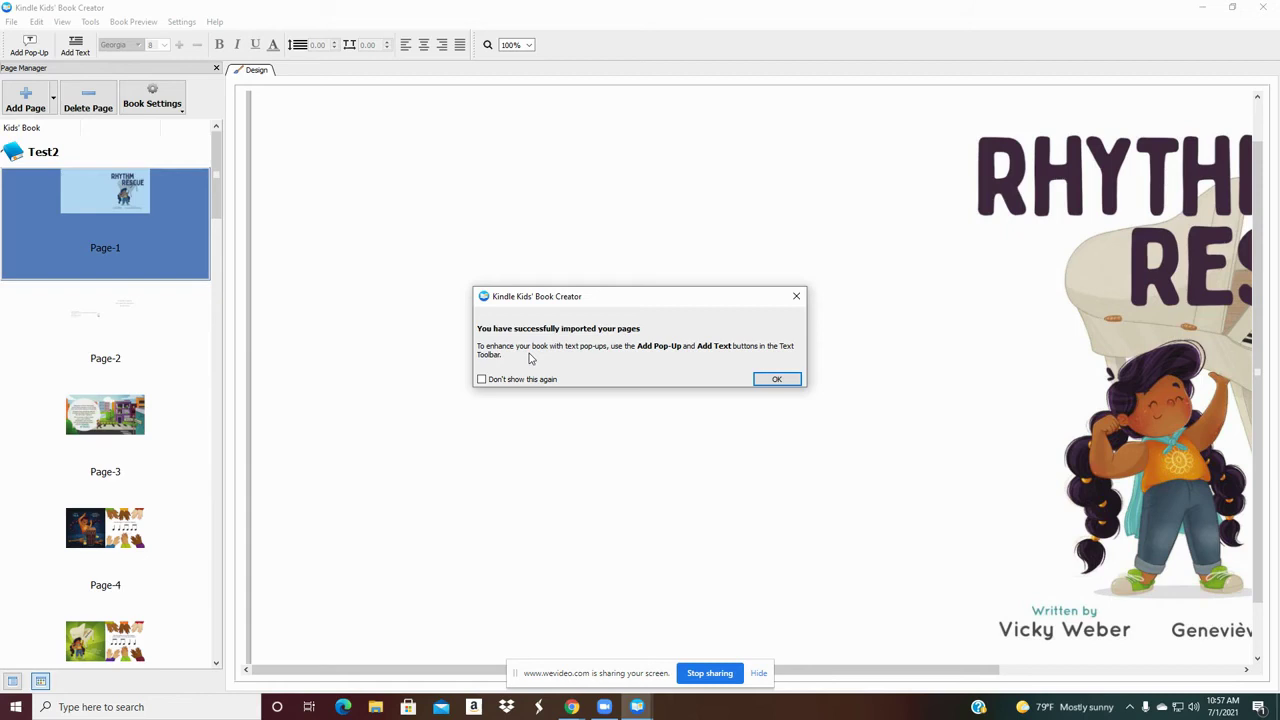
Step: Dismiss the import success message and zoom the page view to 75%
{"action": "left_click", "coordinate": [776, 380]}
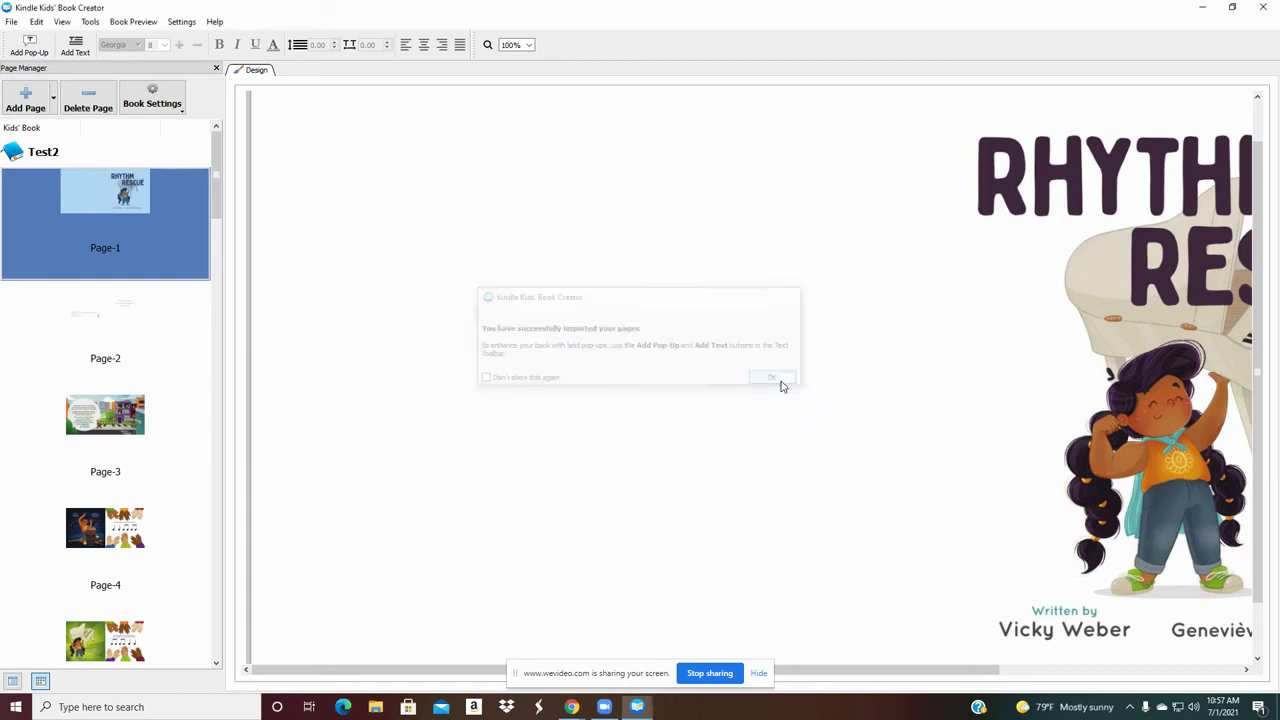
{"action": "left_click", "coordinate": [528, 46]}
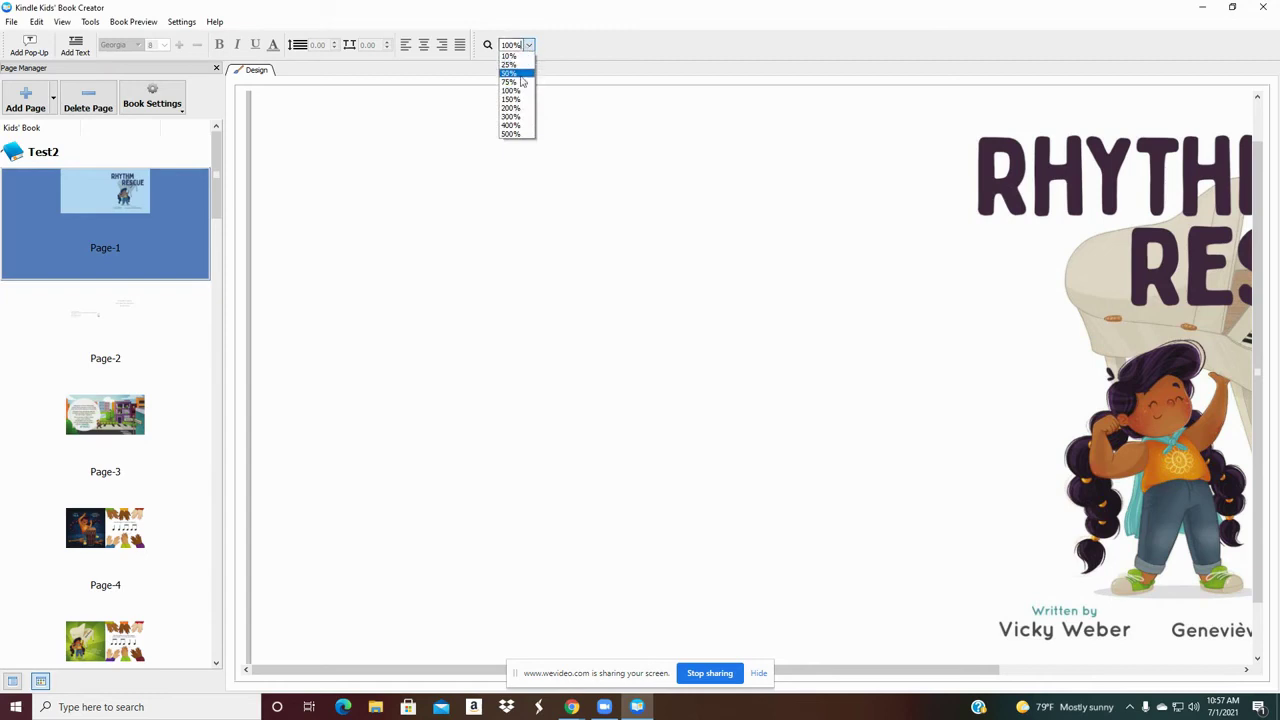
{"action": "left_click", "coordinate": [516, 81]}
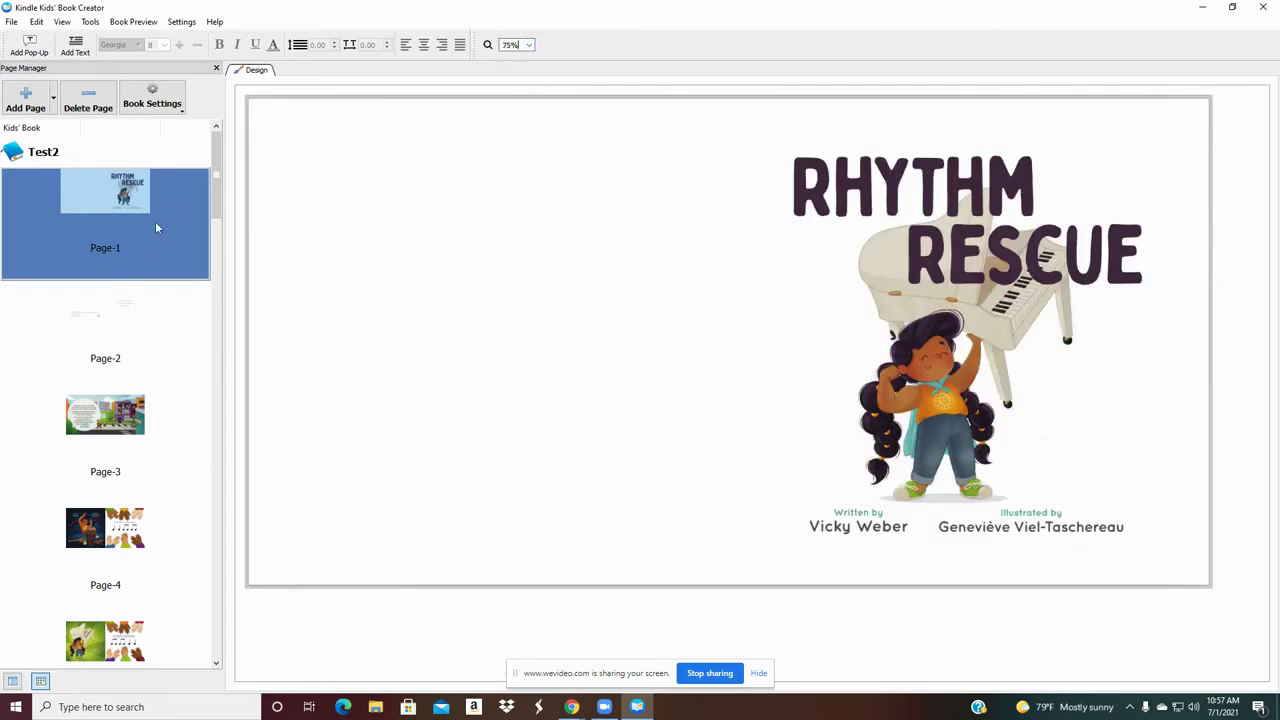
Step: Step through the imported pages from Page-2 to the last page, Page-23
{"action": "left_click", "coordinate": [128, 311]}
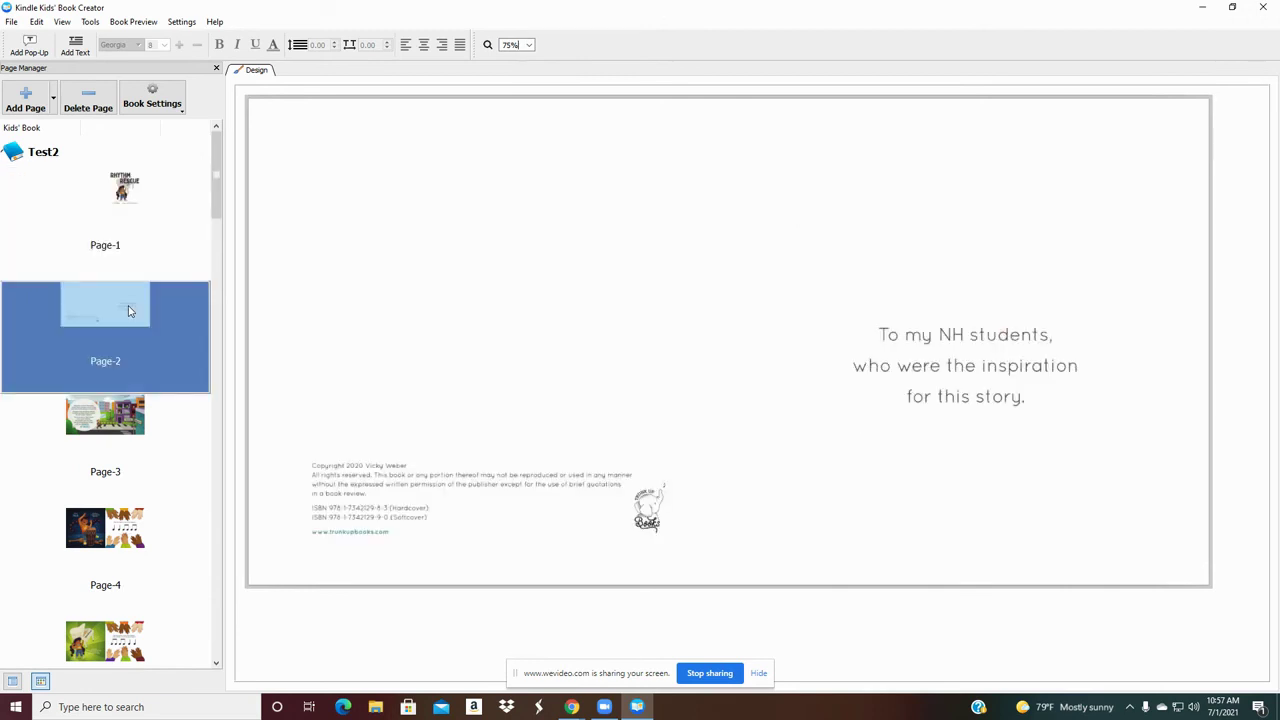
{"action": "key", "text": "Down"}
{"action": "key", "text": "Down"}
{"action": "key", "text": "Down"}
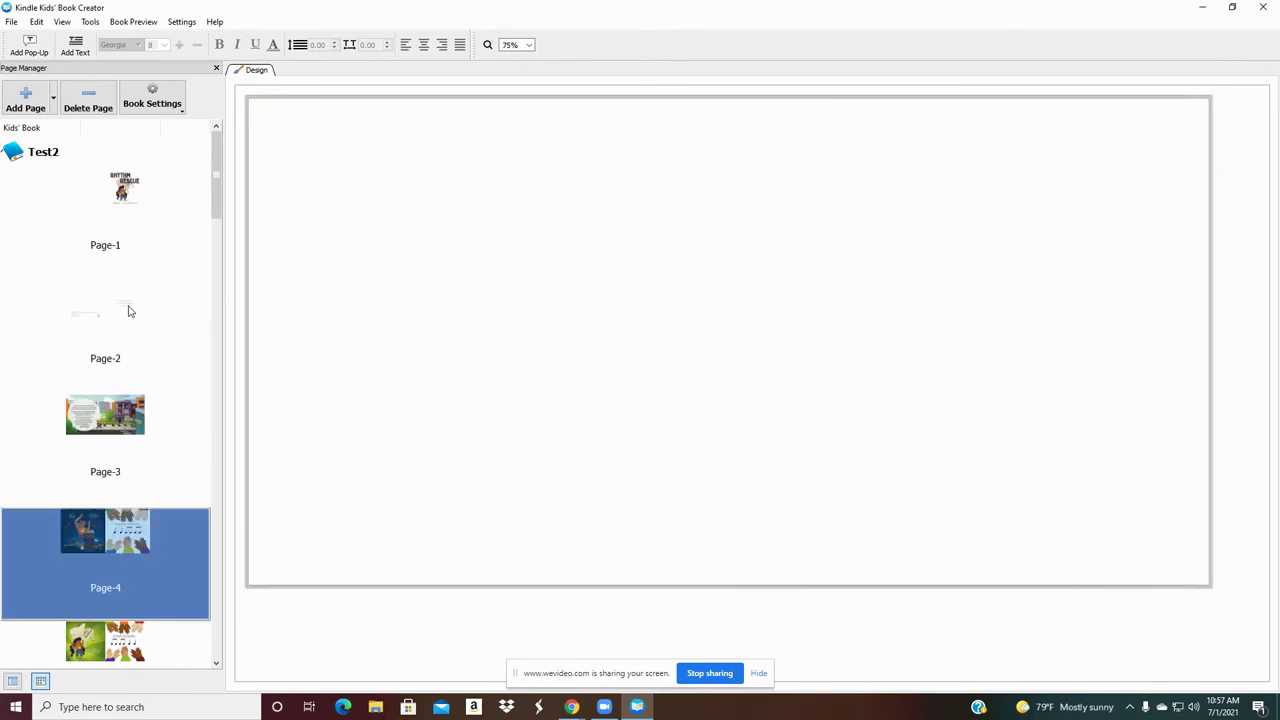
{"action": "key", "text": "Down"}
{"action": "key", "text": "Down"}
{"action": "key", "text": "Down"}
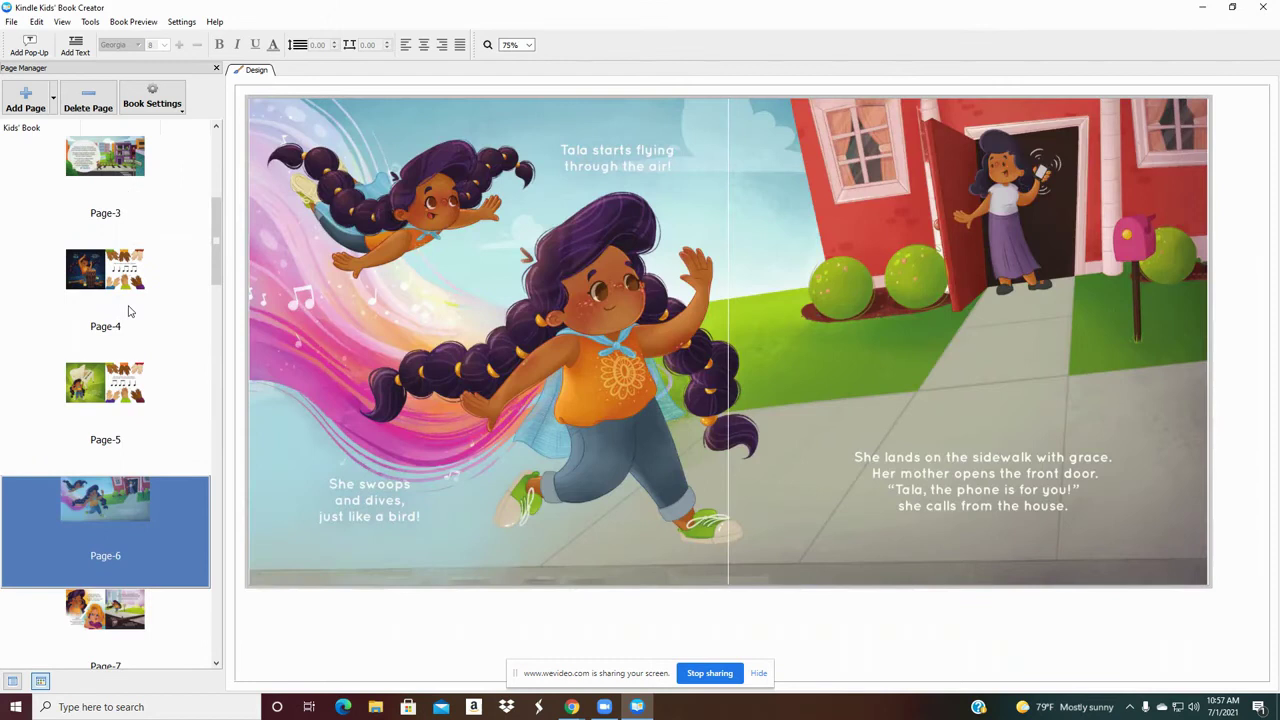
{"action": "key", "text": "Down"}
{"action": "key", "text": "Down"}
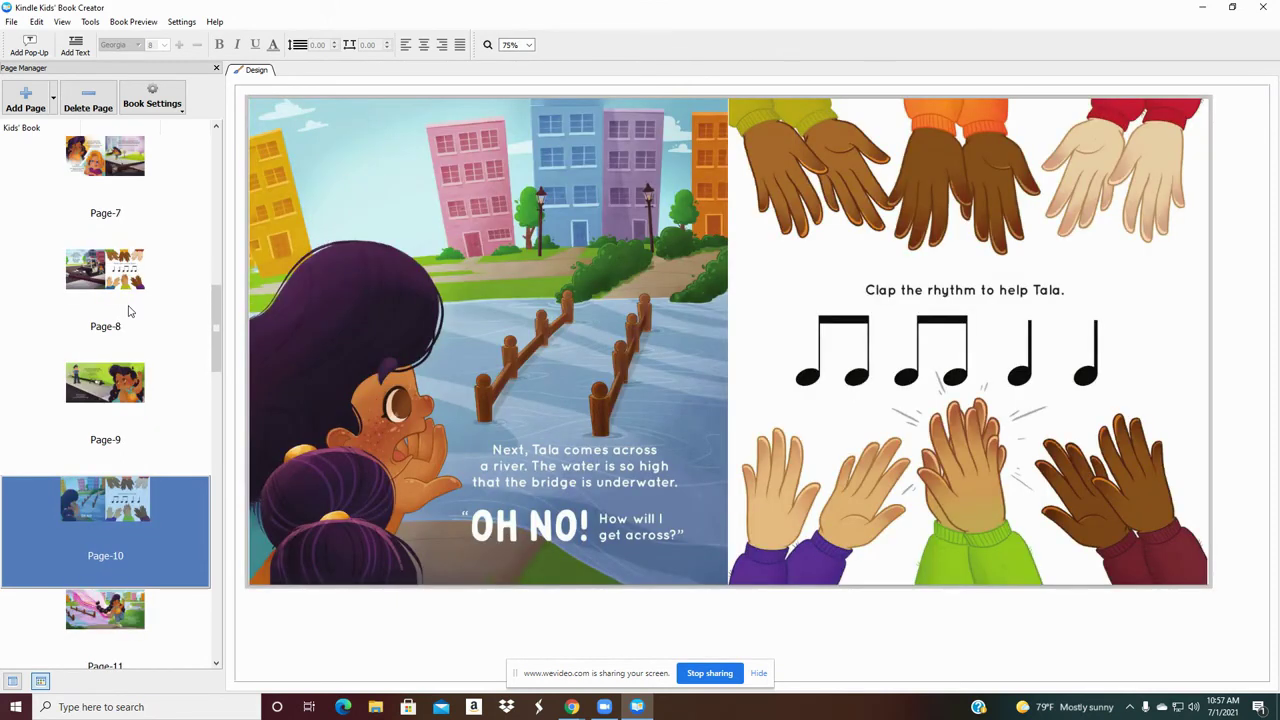
{"action": "left_click_drag", "start_coordinate": [222, 312], "coordinate": [227, 612]}
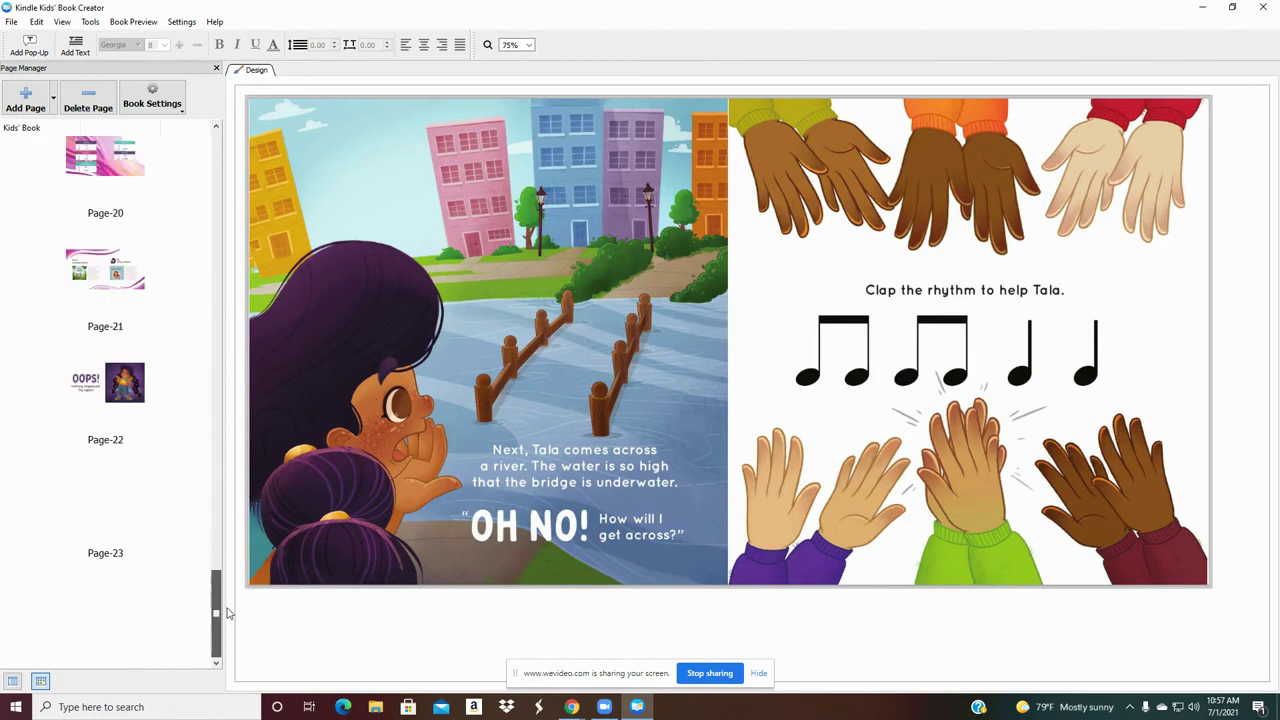
{"action": "left_click", "coordinate": [128, 514]}
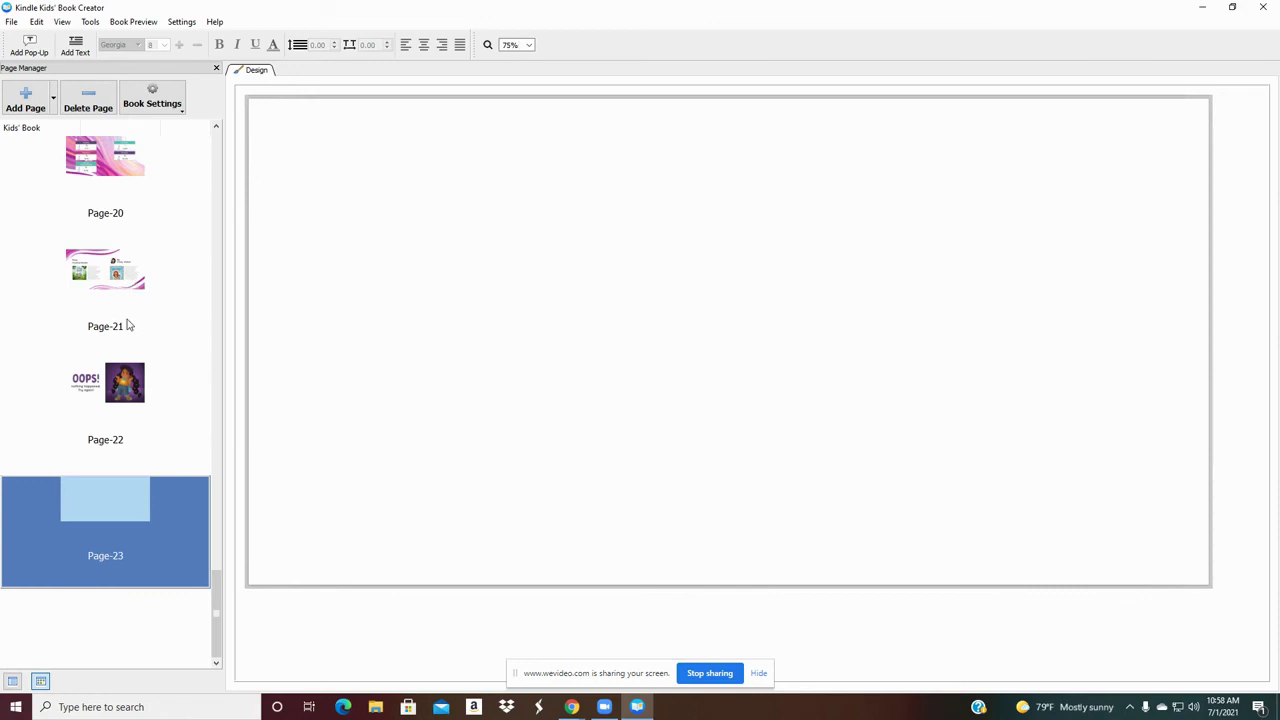
{"action": "left_click_drag", "start_coordinate": [216, 598], "coordinate": [220, 142]}
Step: Return to the Page-1 cover and open the File menu
{"action": "left_click", "coordinate": [104, 188]}
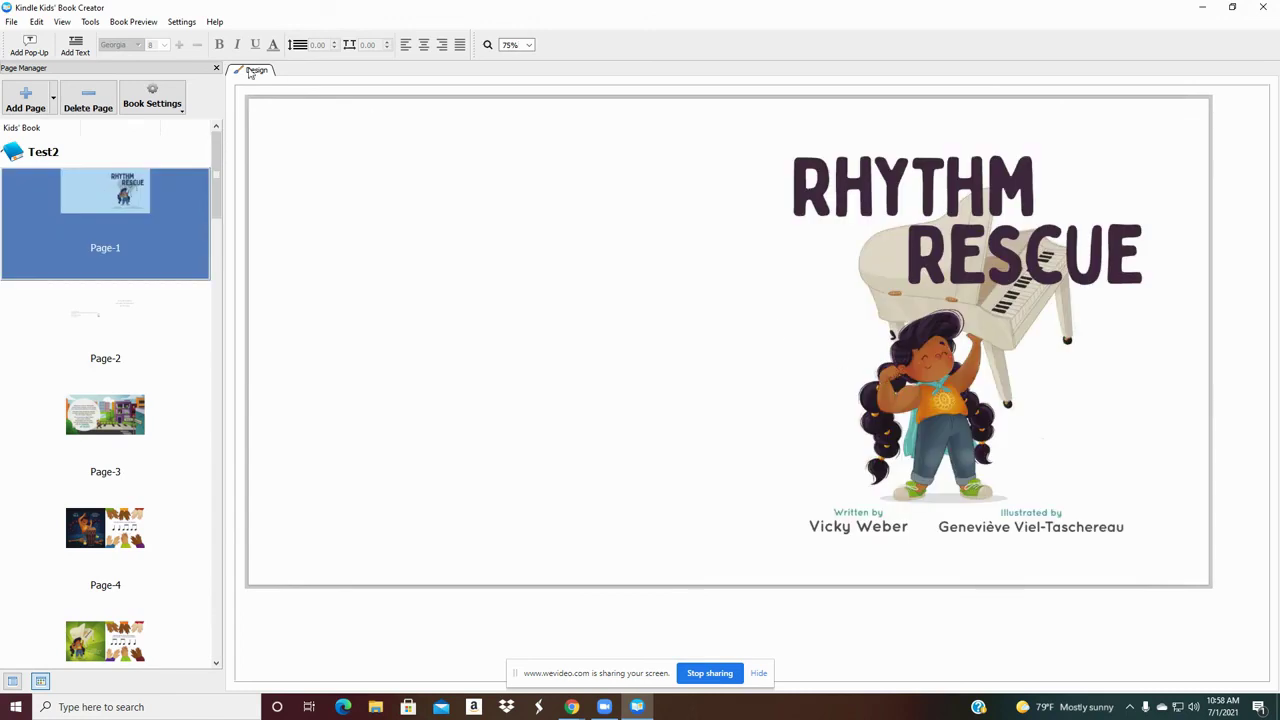
{"action": "left_click", "coordinate": [11, 24]}
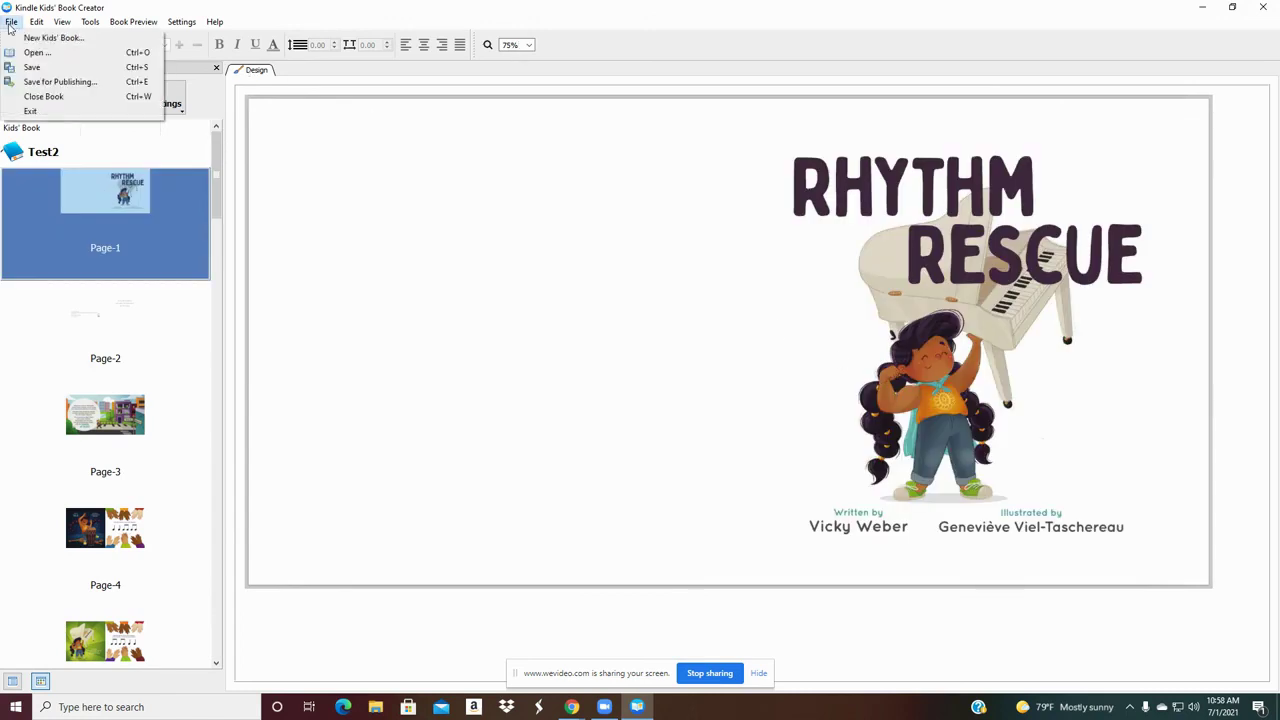